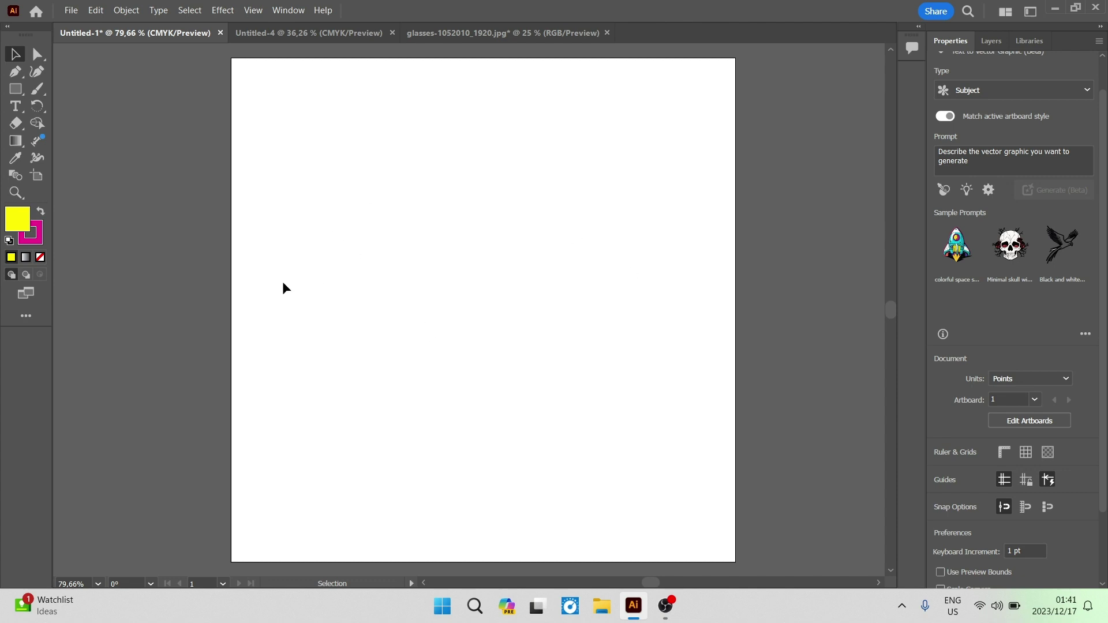
Step: Add a 72 pt Myriad Pro 'Lorem ipsum' placeholder line near the artboard top, undoing the extra text area
left_click(14, 108)
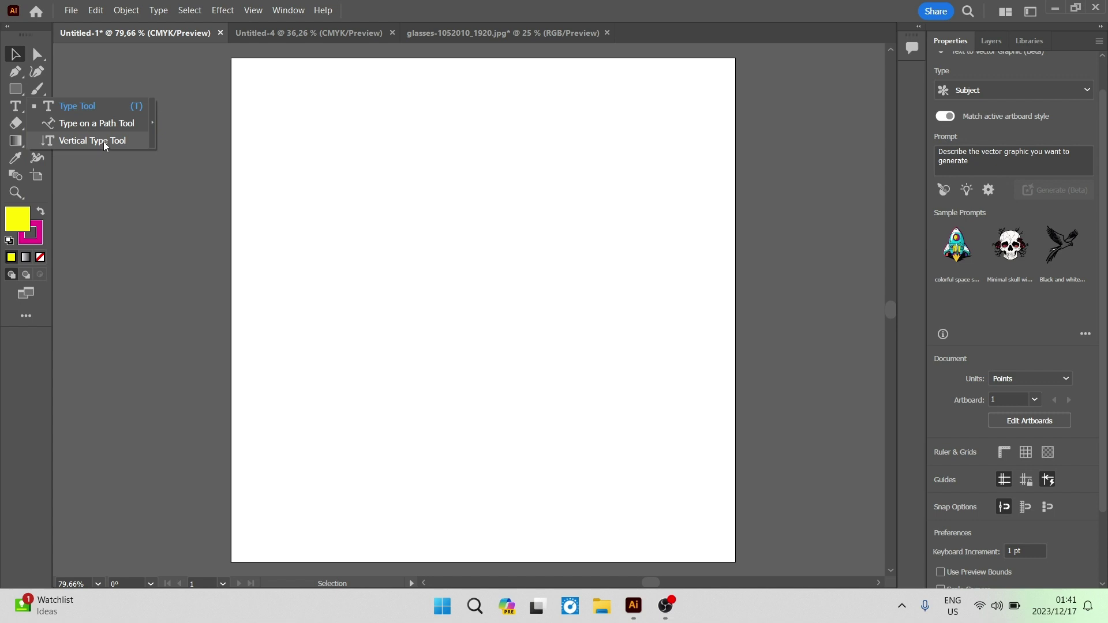
left_click(105, 106)
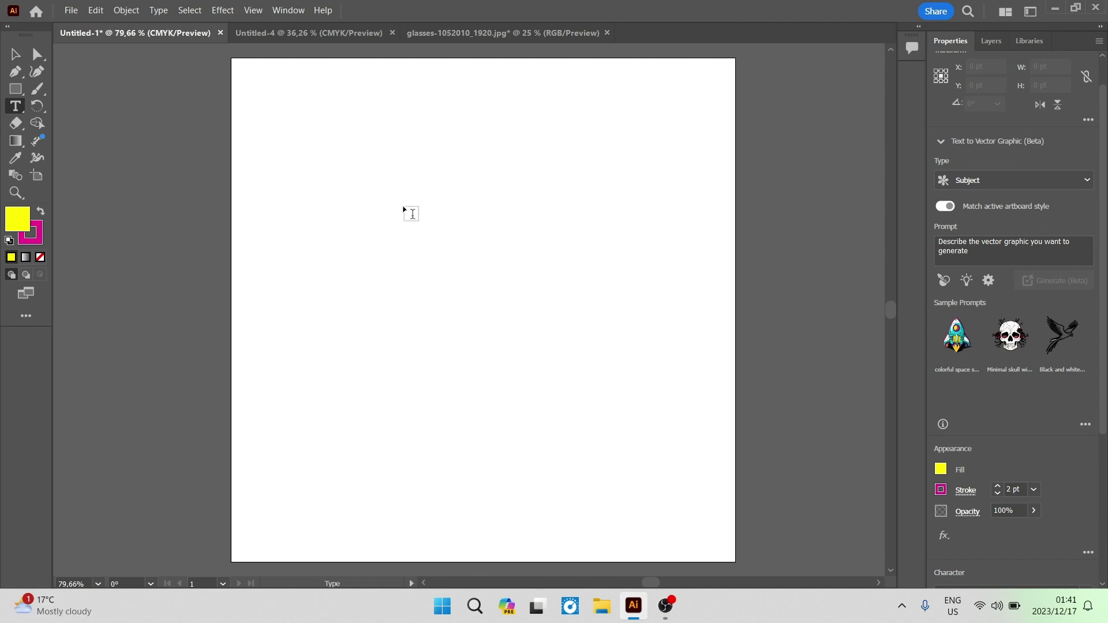
left_click(299, 122)
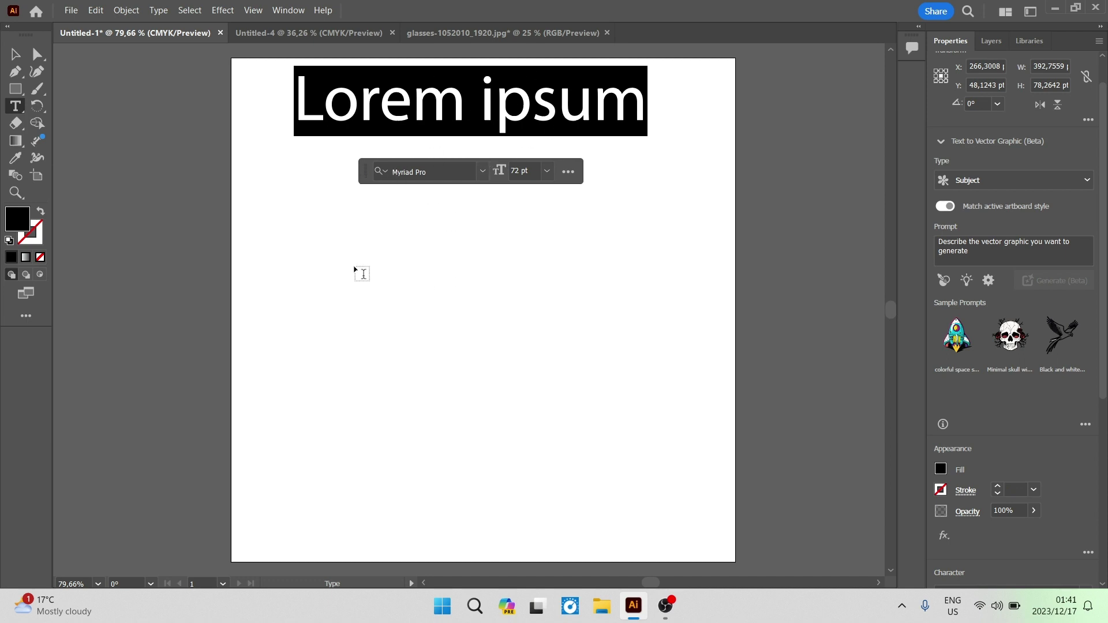
left_click_drag(345, 258, 678, 530)
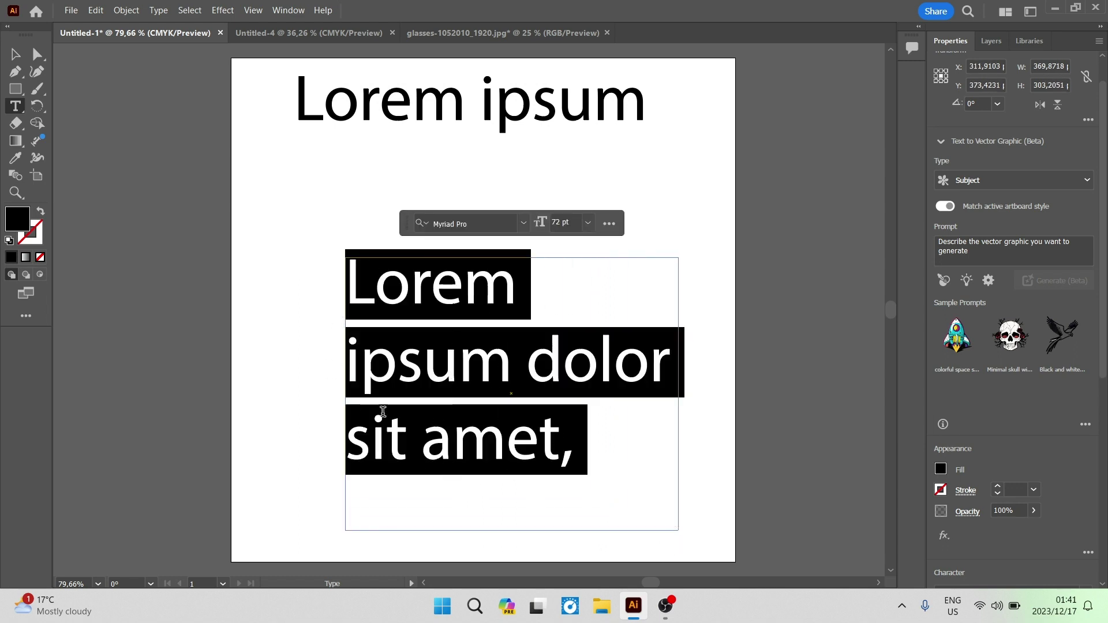
key("ctrl+z")
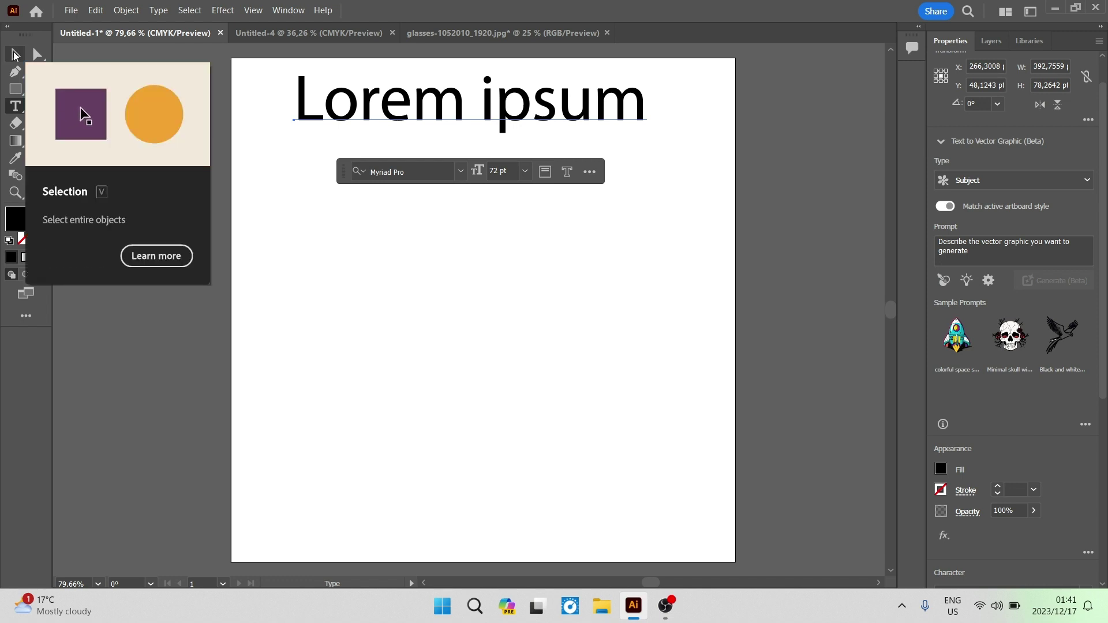
Step: Drag the 'Lorem ipsum' headline from the top down to the centre of the artboard
left_click(15, 55)
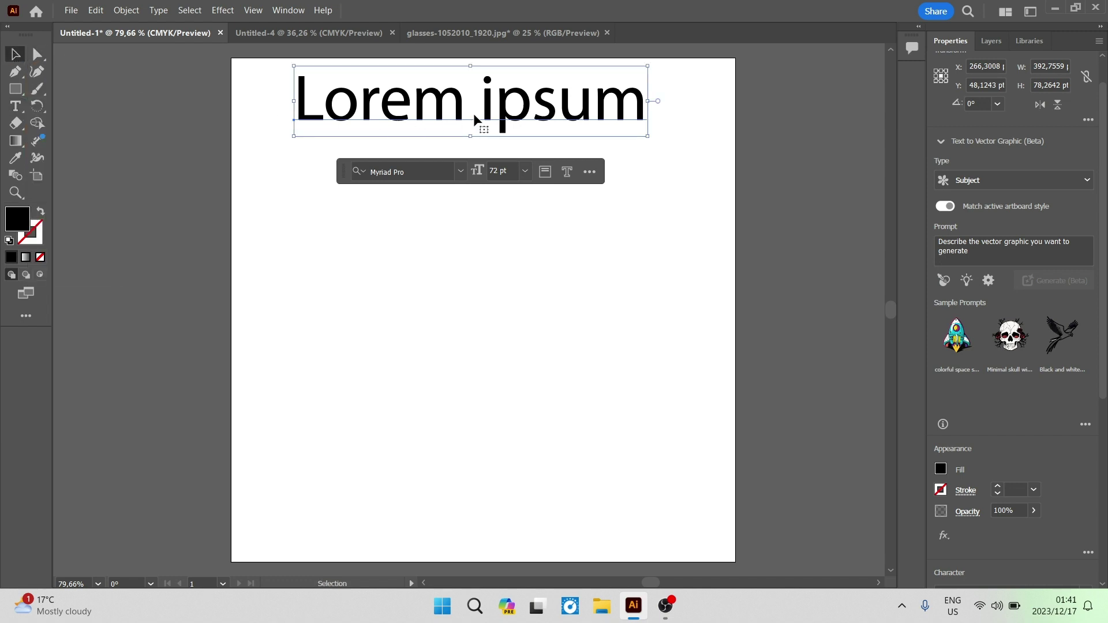
left_click_drag(471, 105, 478, 298)
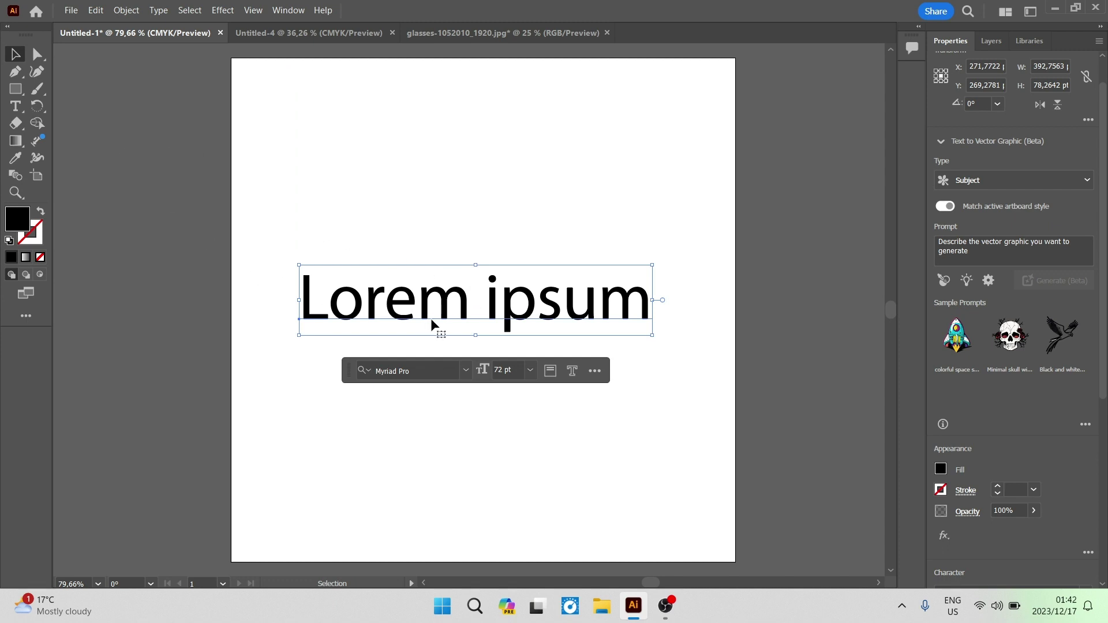
Step: Turn the 'Lorem ipsum' text into grouped vector shapes with Create Outlines
right_click(455, 297)
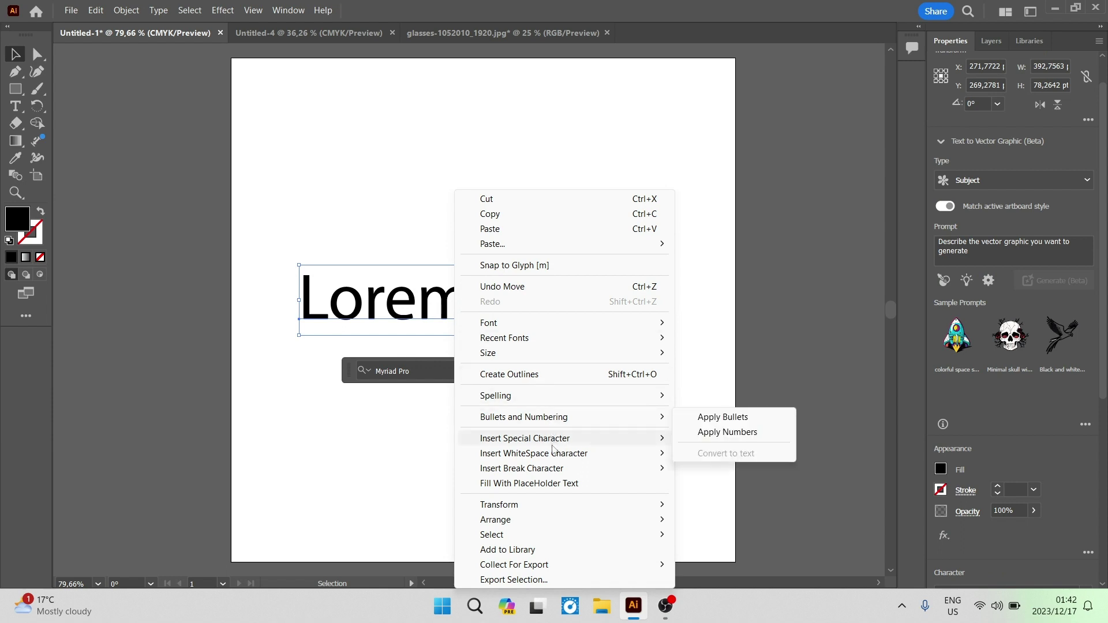
left_click(548, 376)
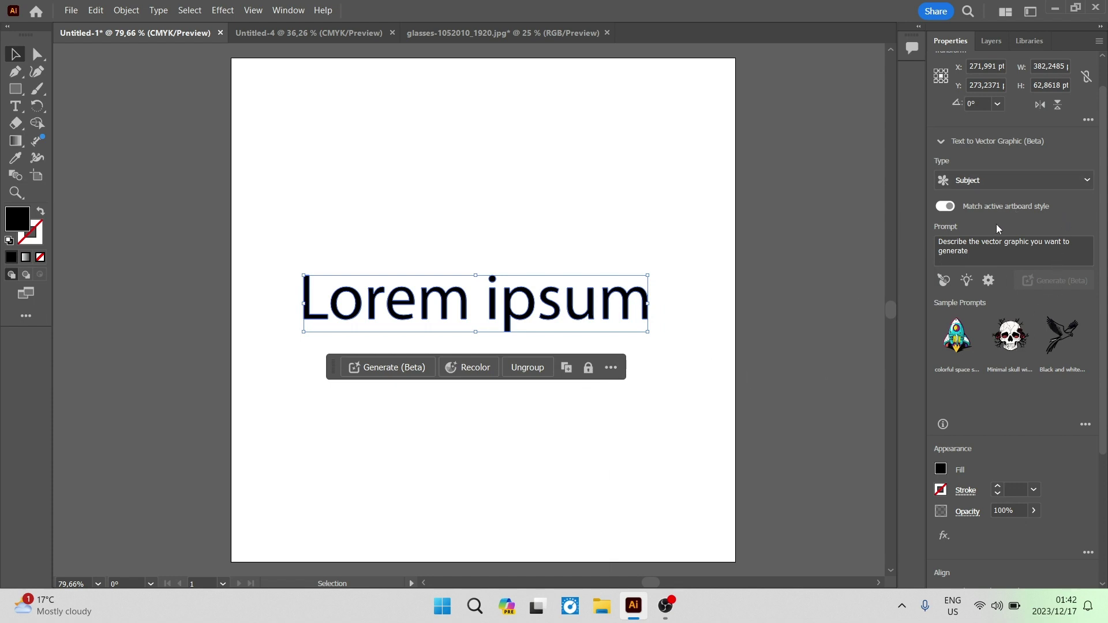
scroll(948, 335, "down", 3)
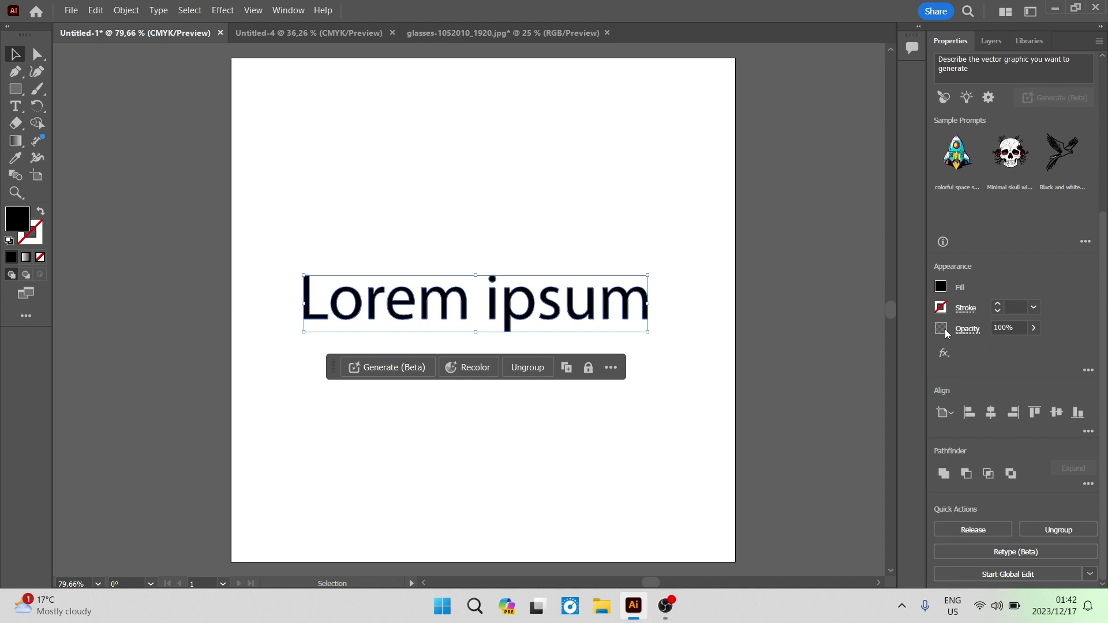
scroll(952, 192, "up", 4)
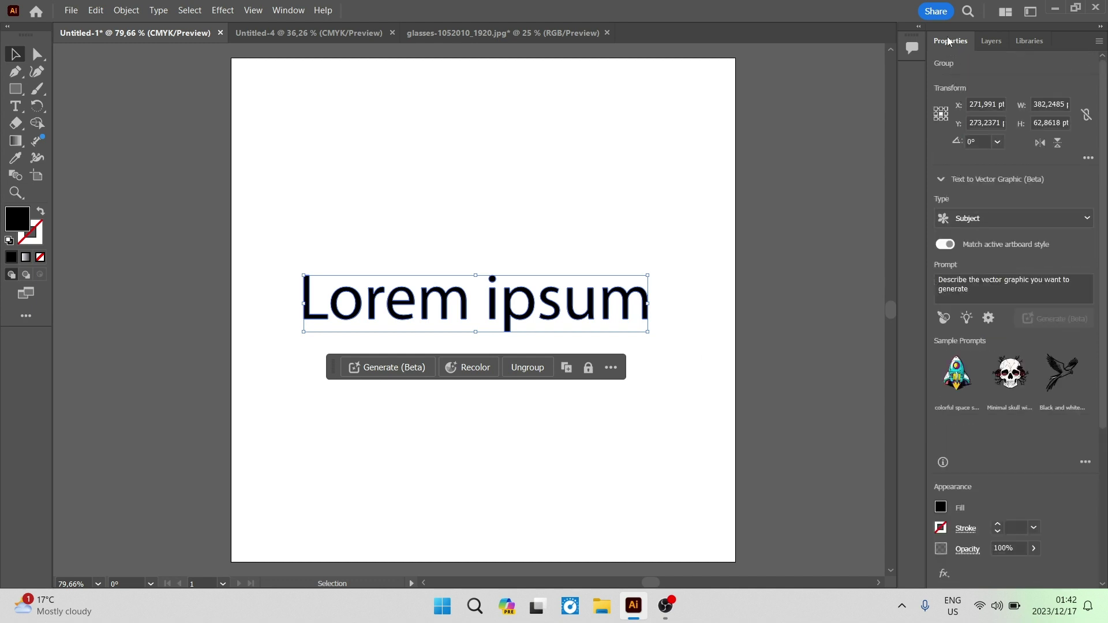
Step: Fill the outlined letters with CMYK Yellow
scroll(964, 231, "down", 4)
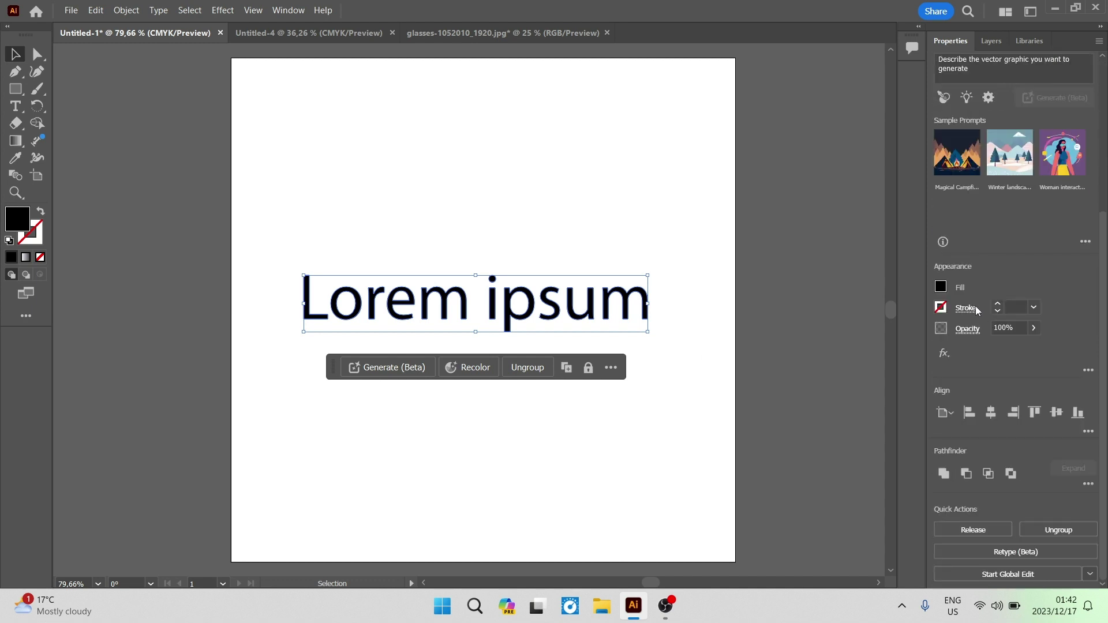
left_click(940, 287)
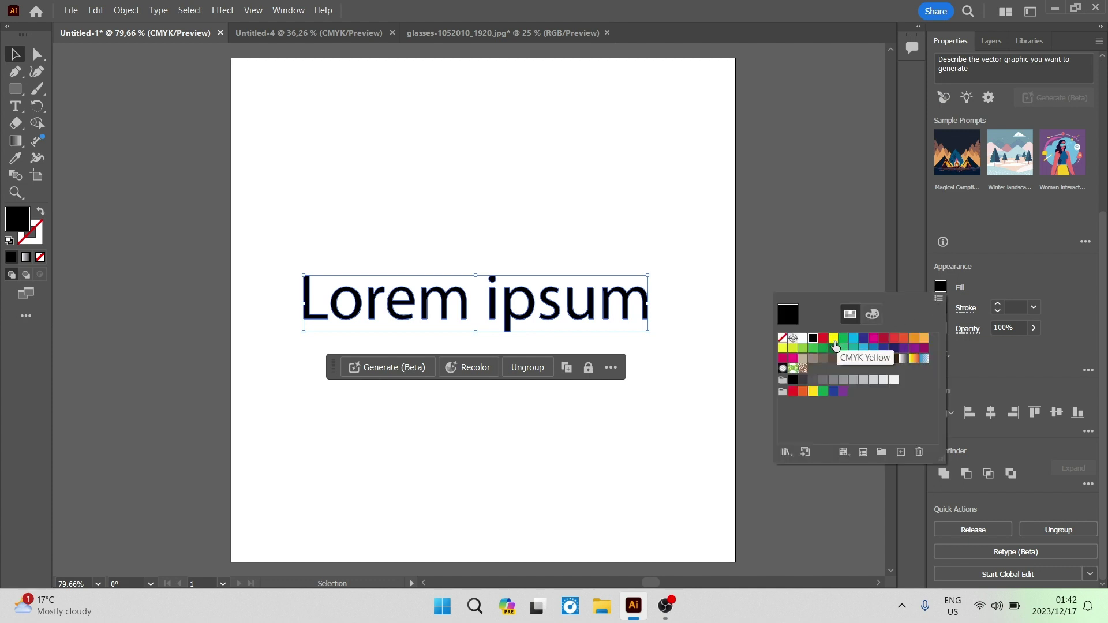
left_click(835, 345)
left_click(992, 263)
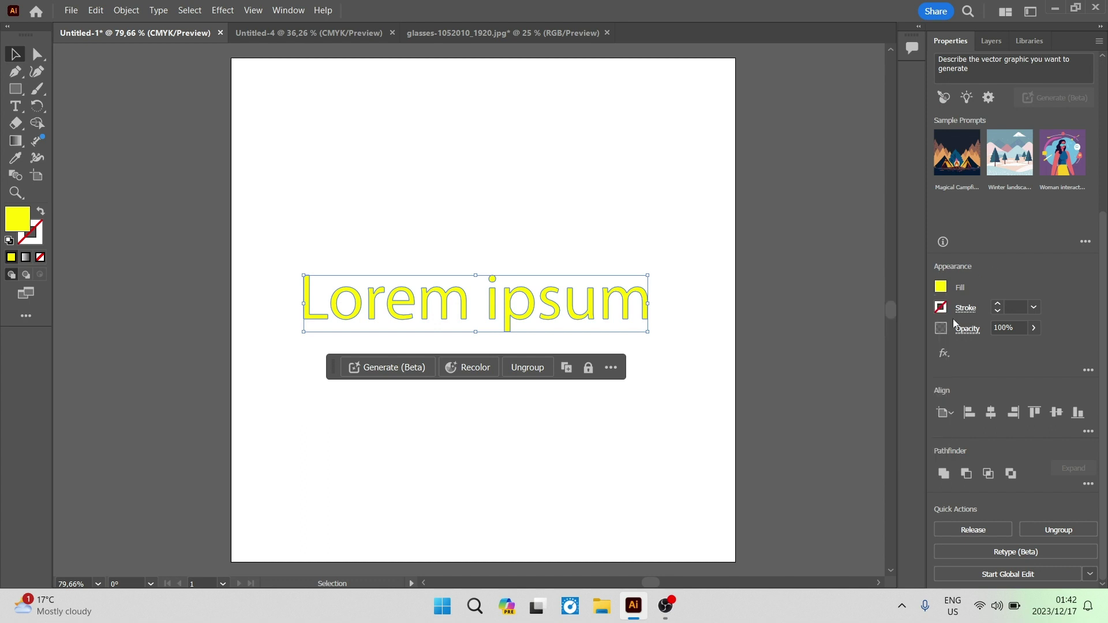
Step: Give the letters a magenta stroke with a 2 pt weight
left_click(941, 307)
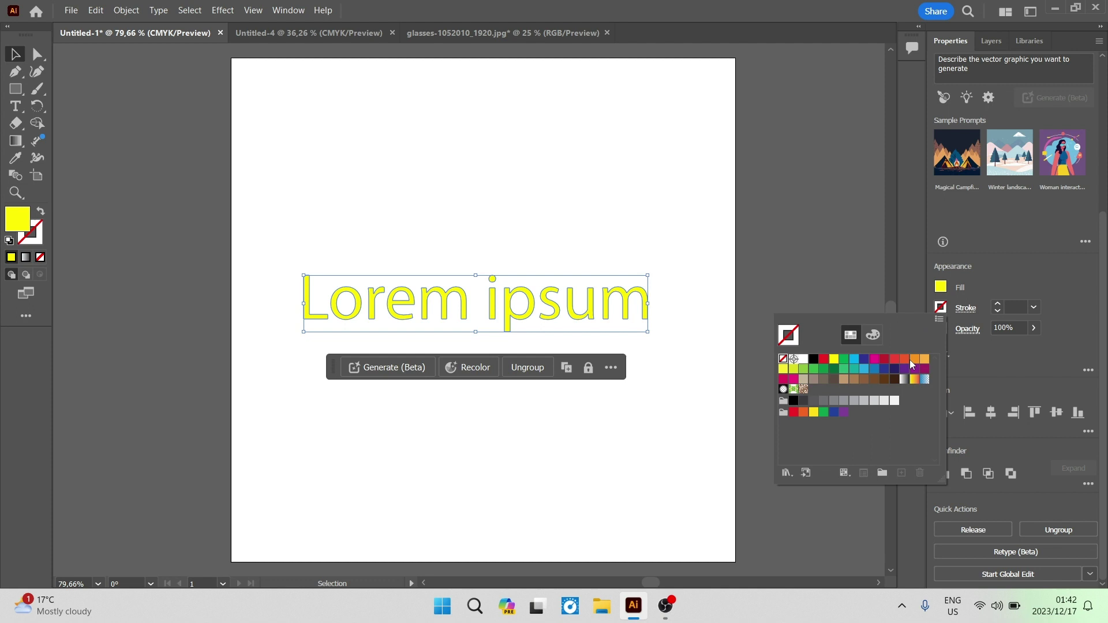
left_click(874, 359)
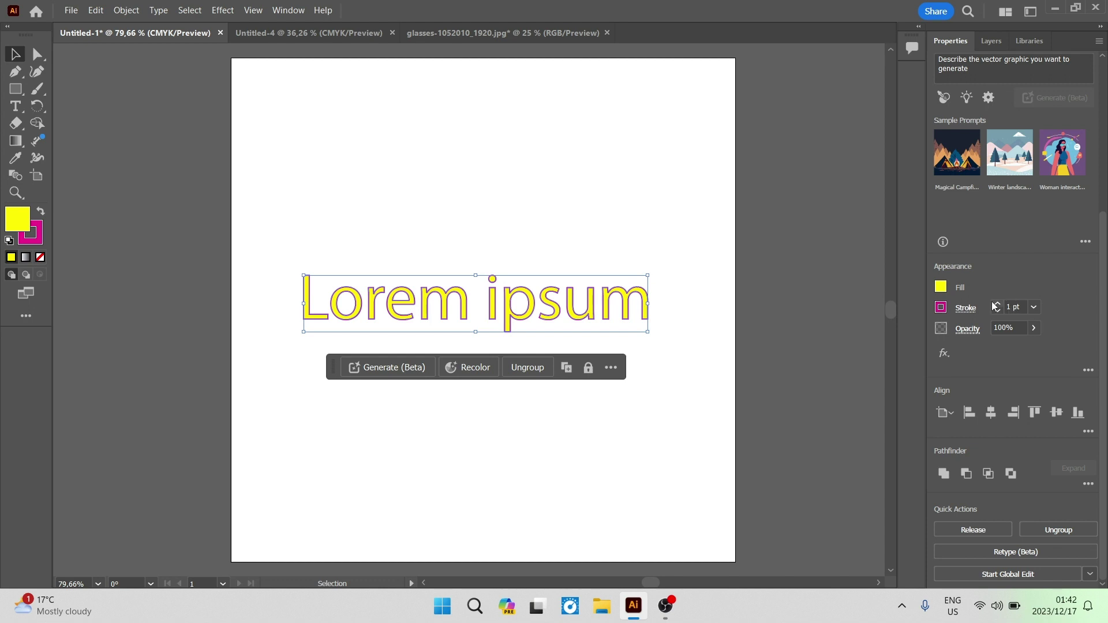
left_click(1034, 307)
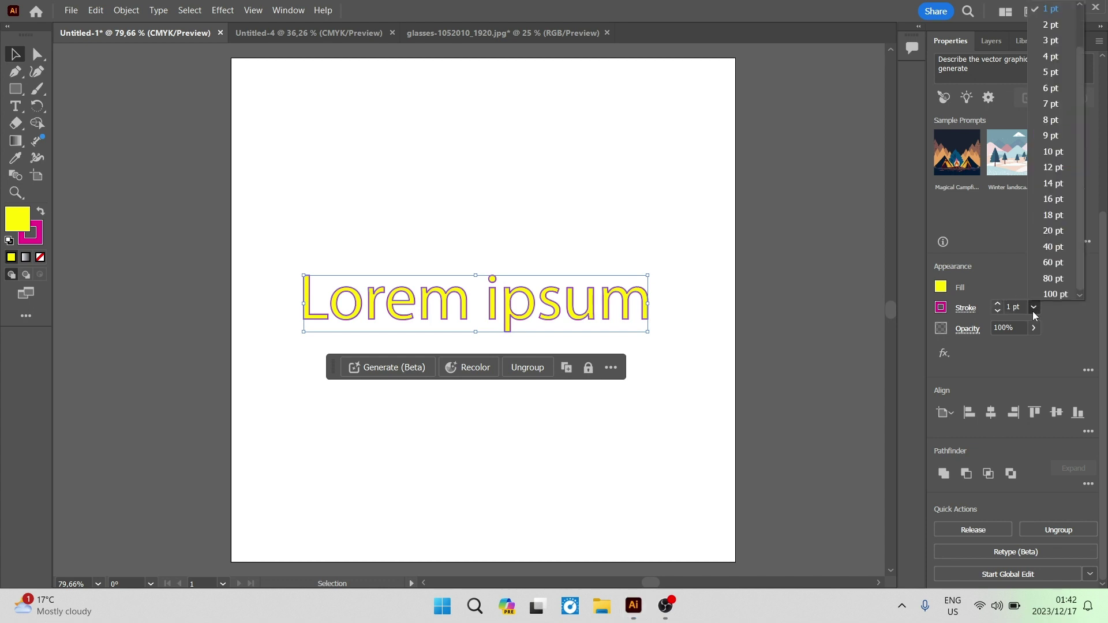
left_click_drag(1082, 171, 1082, 105)
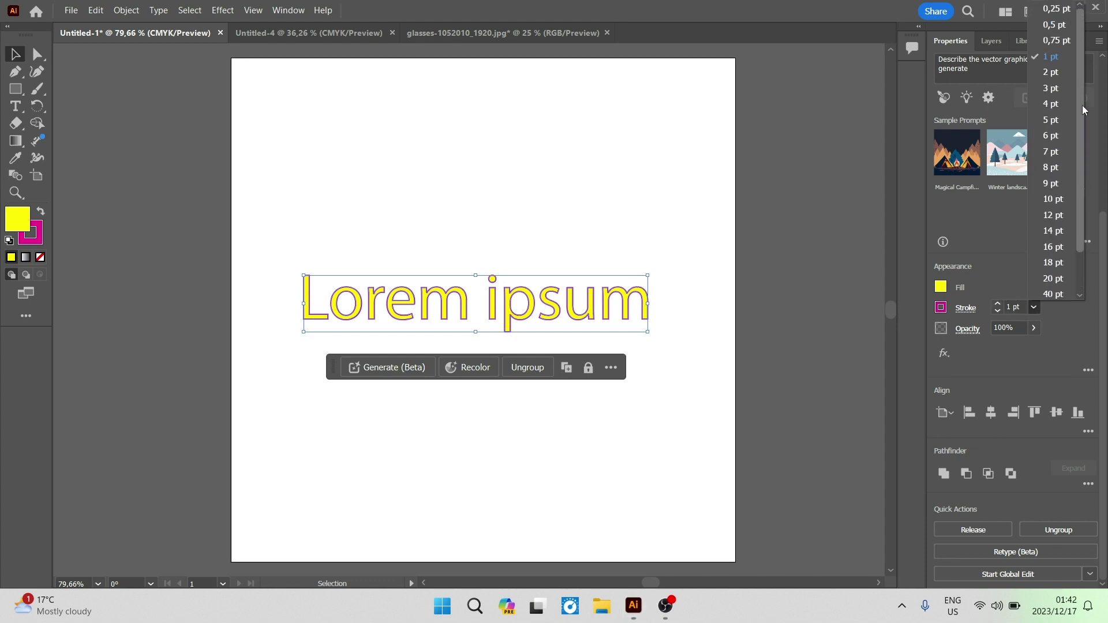
left_click(1059, 71)
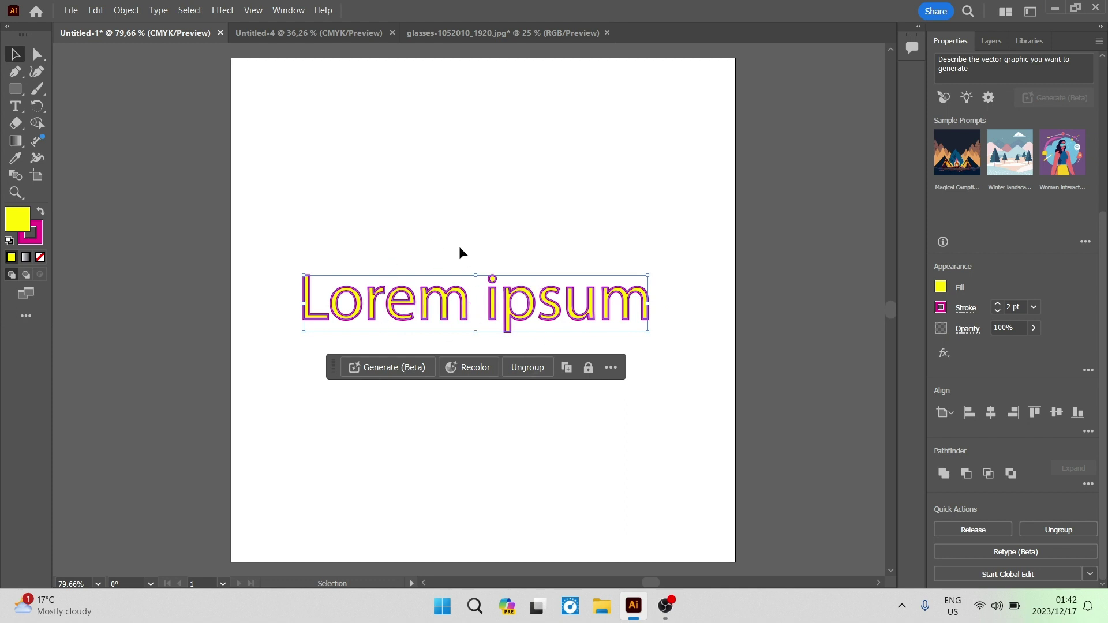
left_click(1012, 307)
Step: Apply Effect > 3D and Materials > Extrude & Bevel, extruding the lettering 50 pt deep
key("Return")
left_click(222, 11)
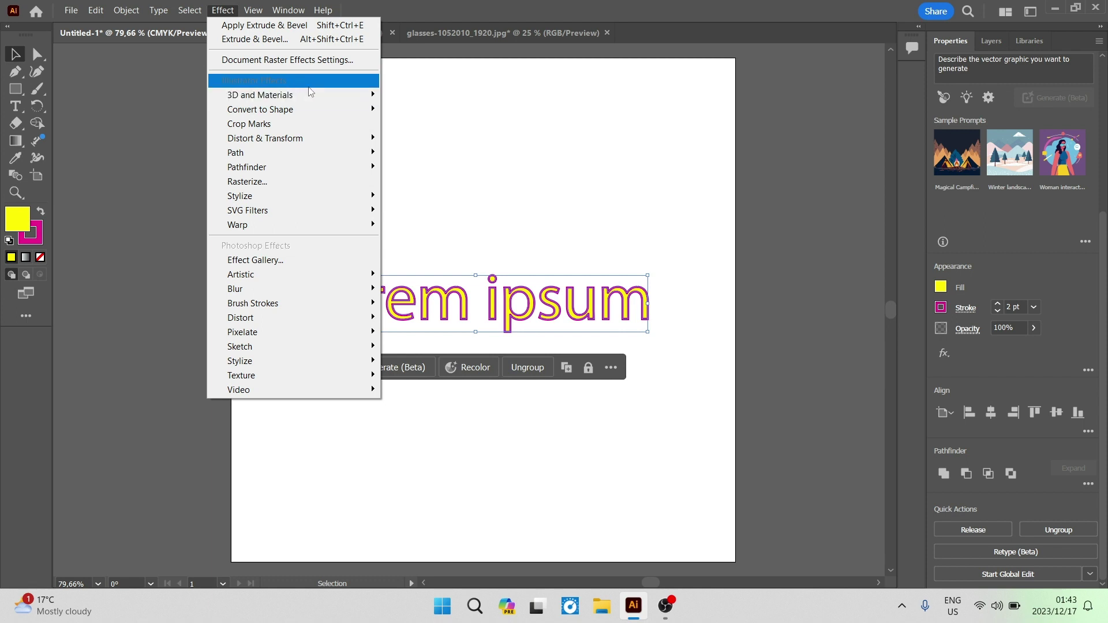
mouse_move(310, 103)
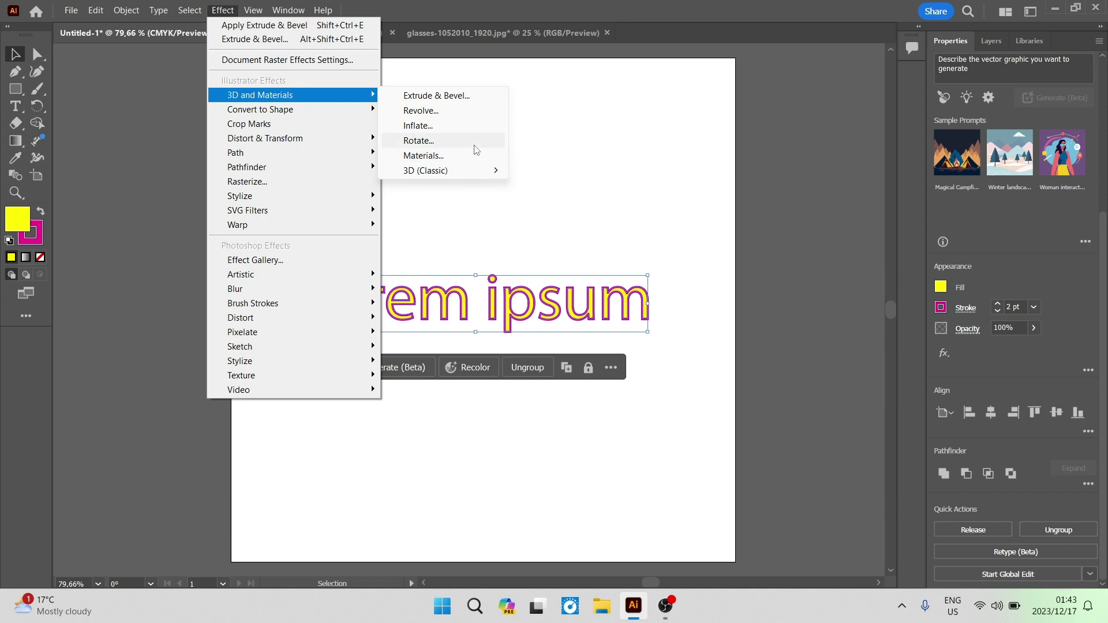
mouse_move(472, 170)
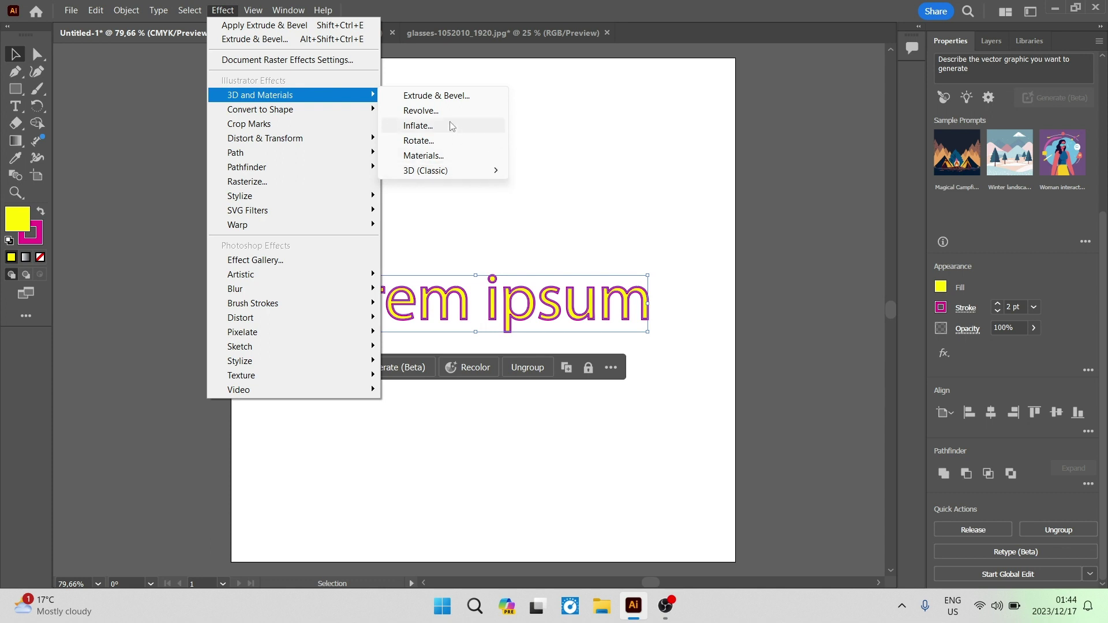
left_click(485, 98)
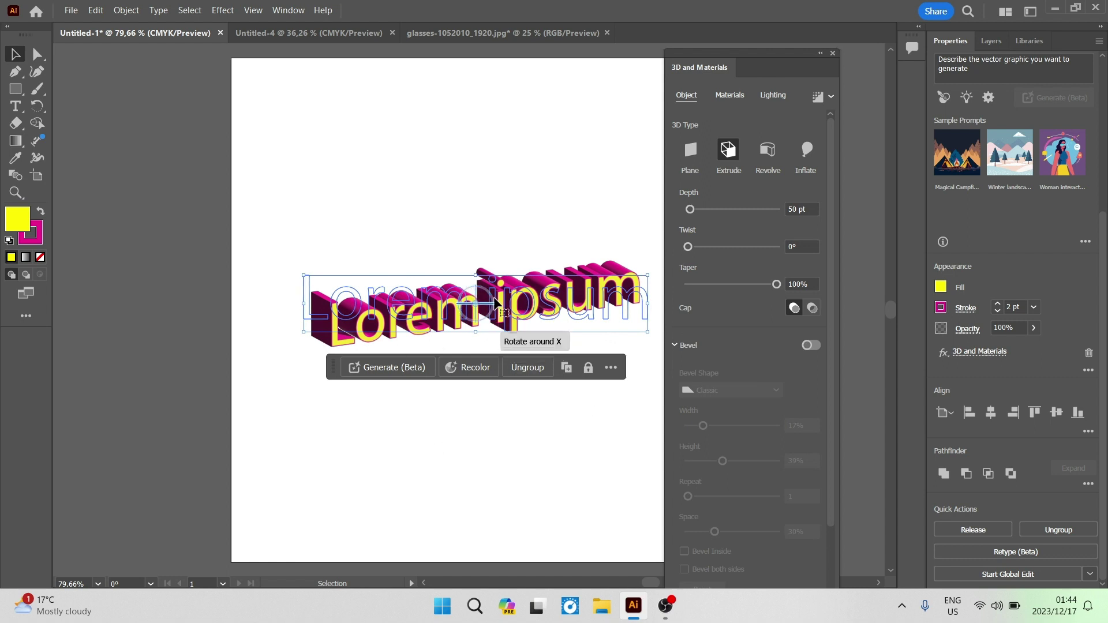
Step: Move the 3D and Materials panel off the artboard, next to the Properties panel
left_click_drag(739, 55, 811, 11)
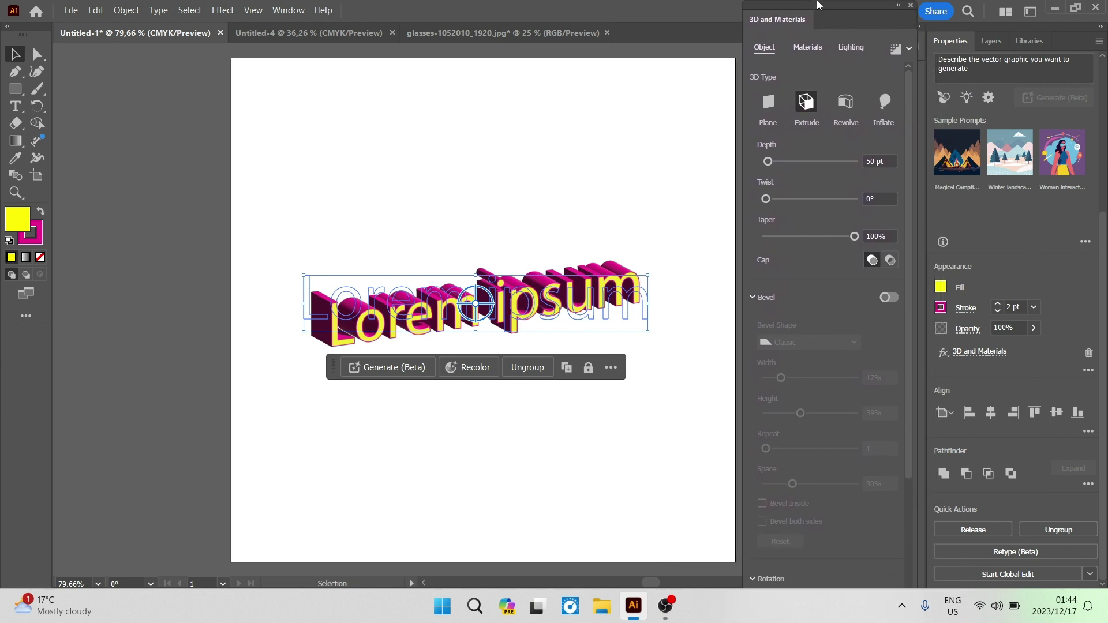
left_click_drag(817, 4, 809, 4)
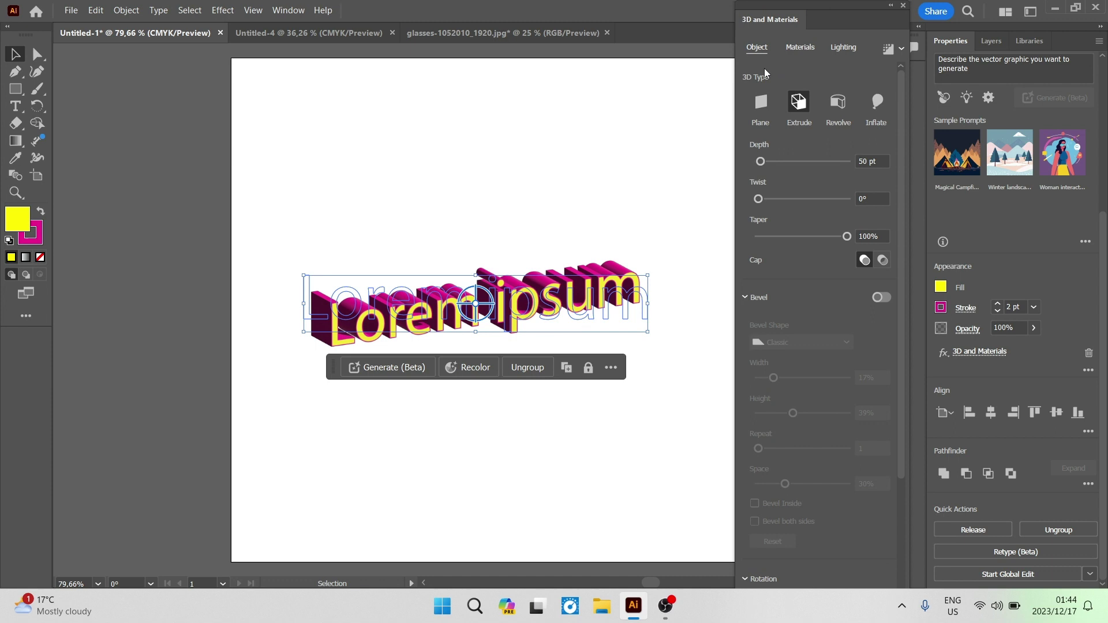
Step: Preview the lettering as Plane, Extrude and Revolve 3D object types in turn
left_click(766, 100)
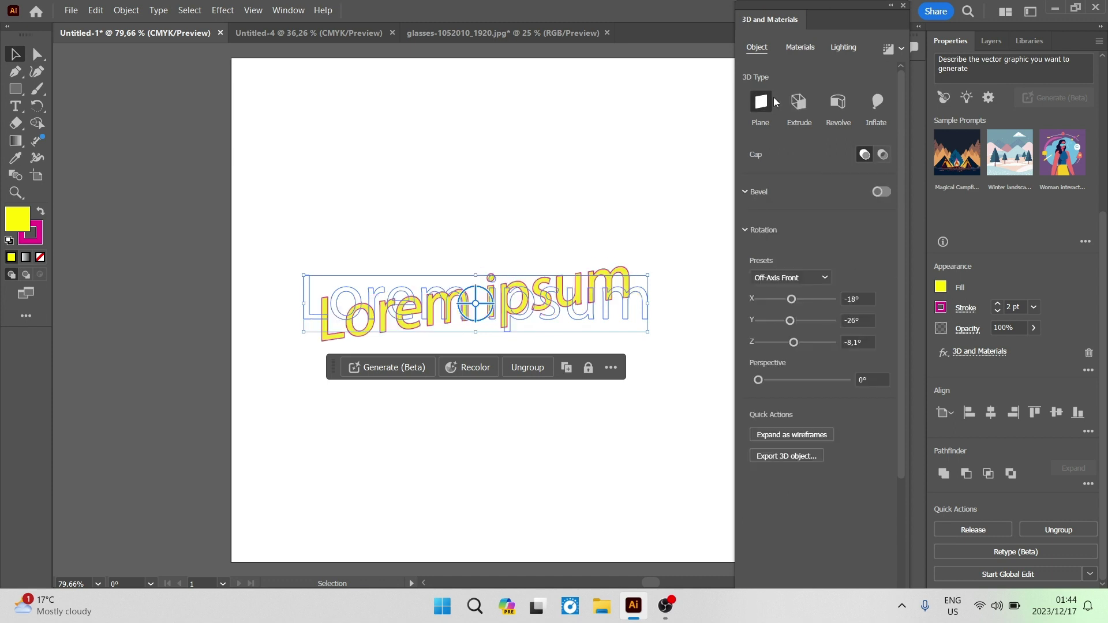
left_click(798, 102)
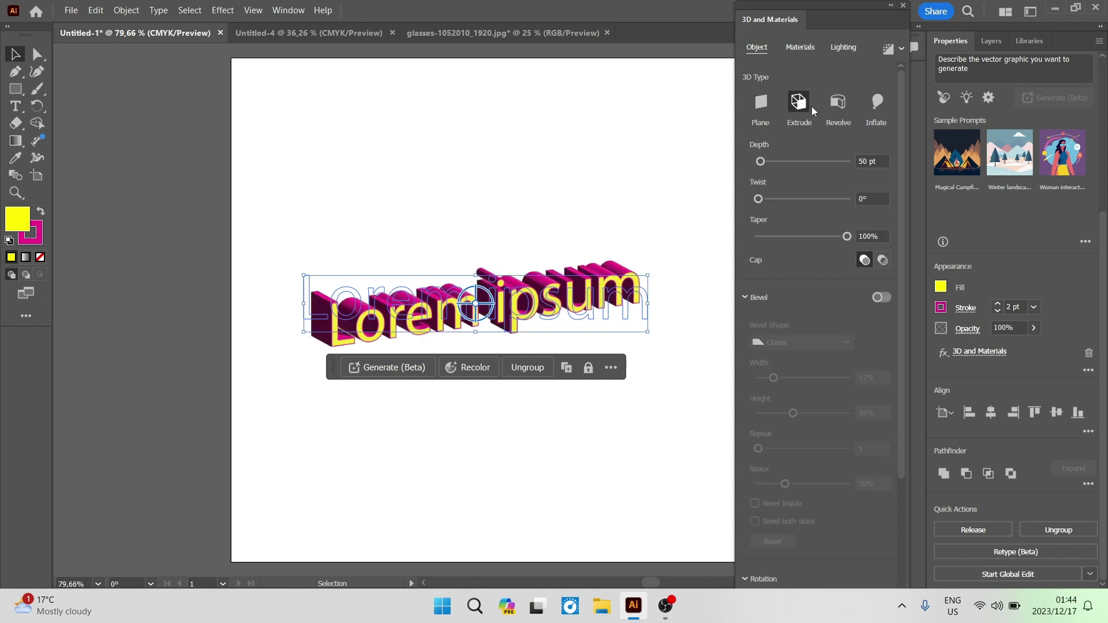
left_click(838, 102)
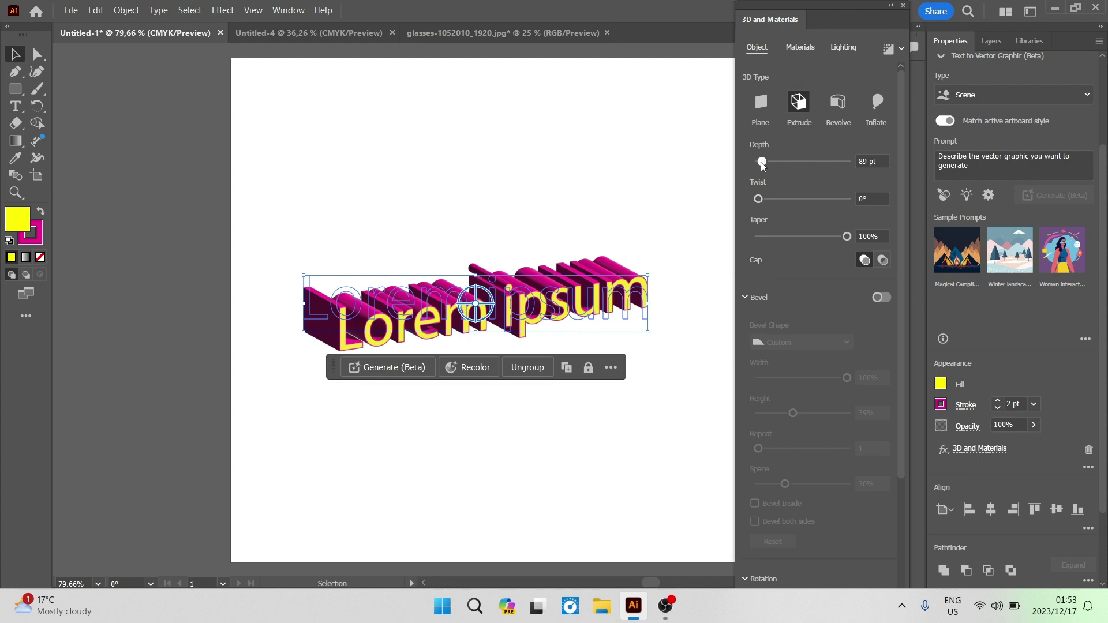
Step: Set extrusion depth to 232 pt and taper to 72%, and turn caps off for hollow letters
left_click_drag(762, 162, 758, 199)
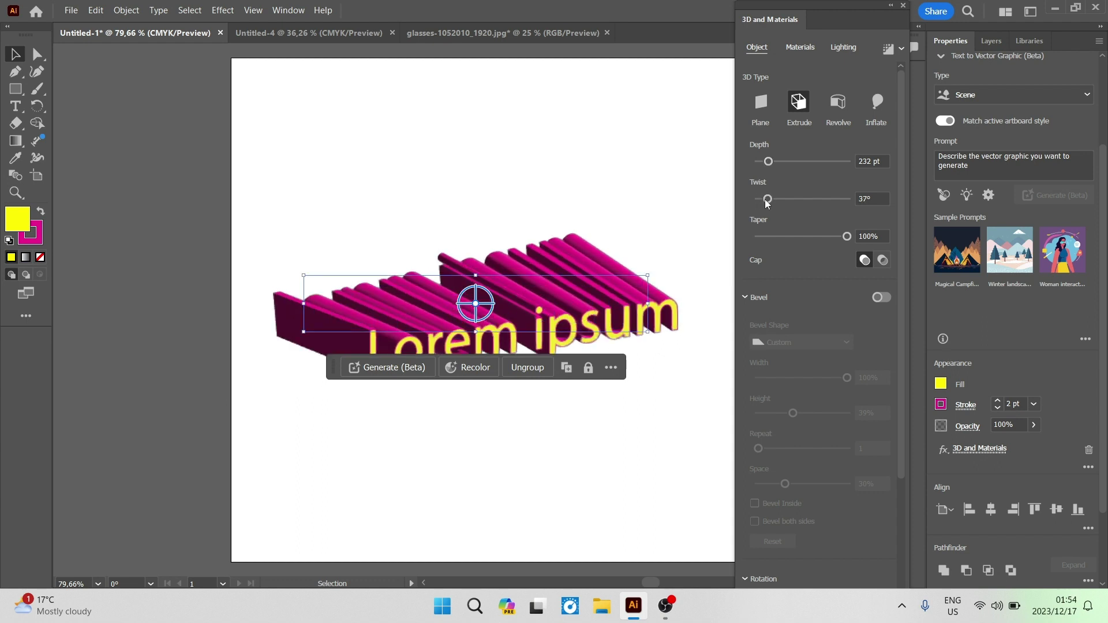
left_click(830, 237)
left_click(801, 244)
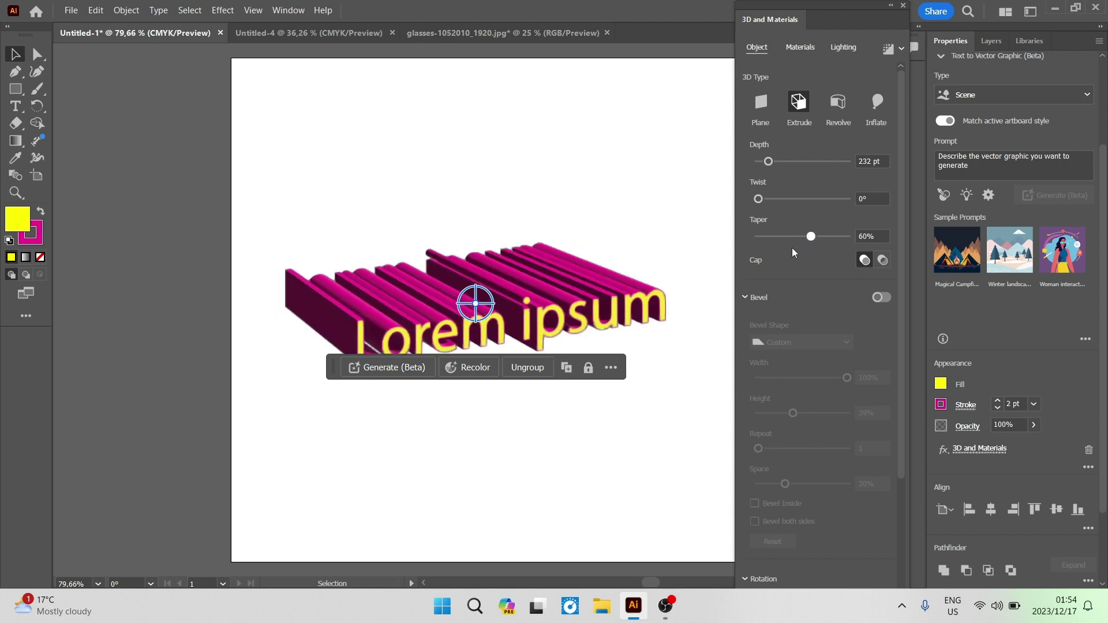
left_click(881, 261)
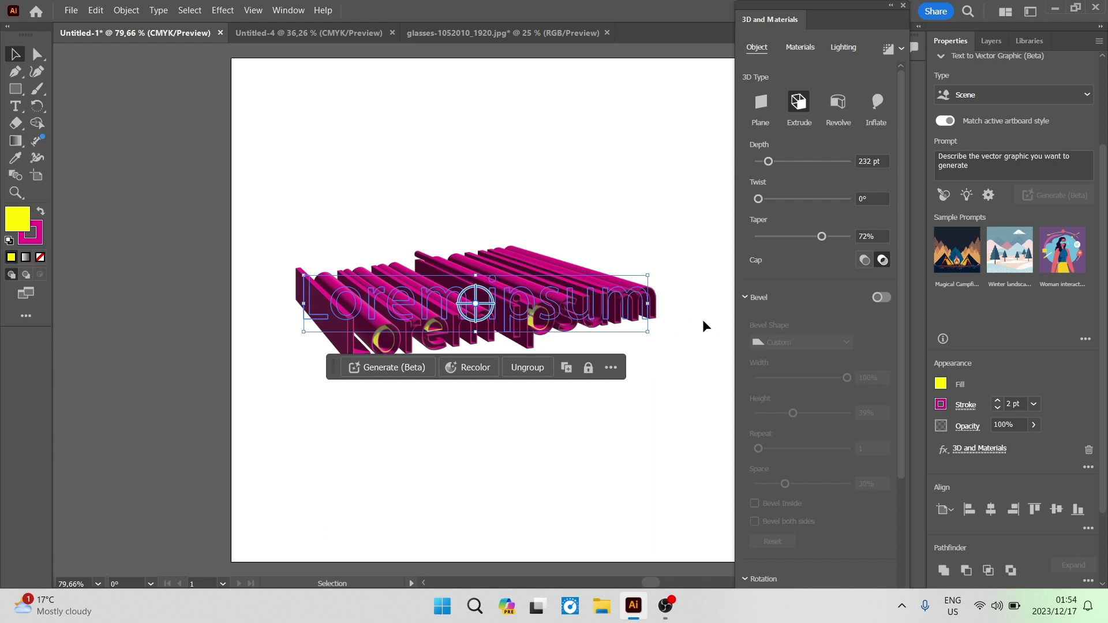
Step: Enable a Classic bevel with 35% width and 76% height
left_click(879, 297)
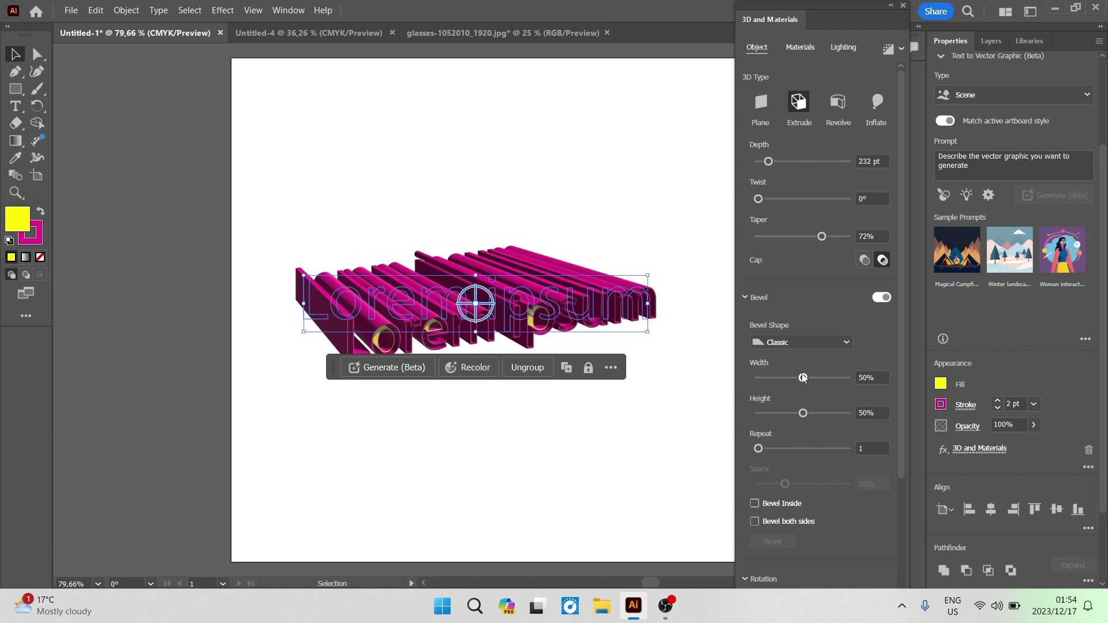
left_click_drag(803, 377, 789, 381)
left_click_drag(784, 412, 825, 413)
scroll(781, 433, "down", 3)
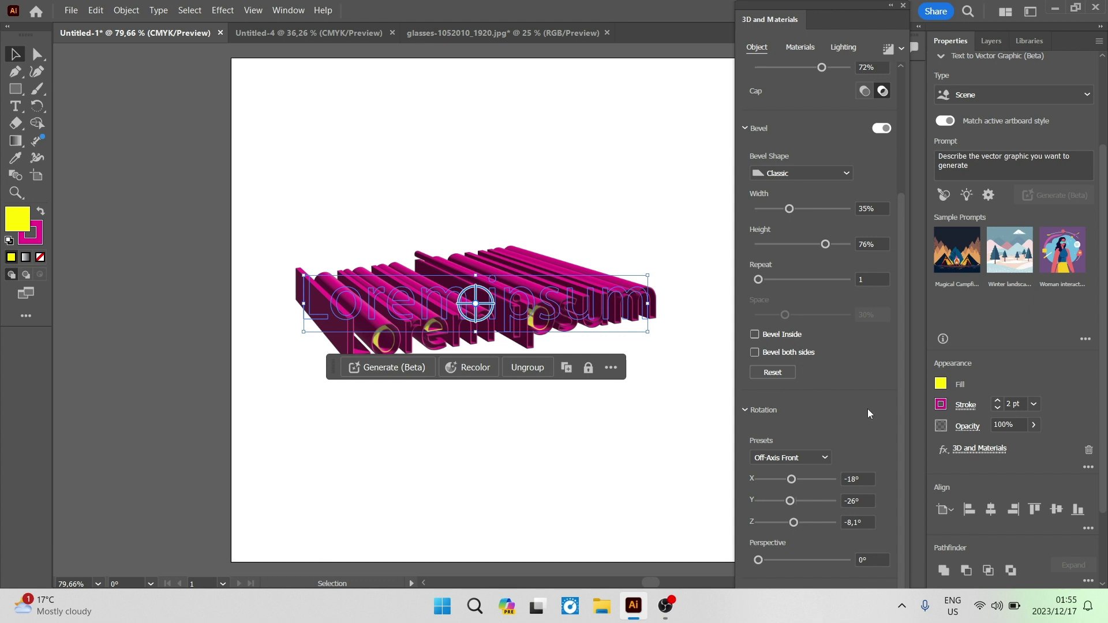
Step: Start from the Isometric Right preset, then adjust rotation to X -11°, Y -16°, Z -19° with 14° perspective
scroll(791, 416, "down", 1)
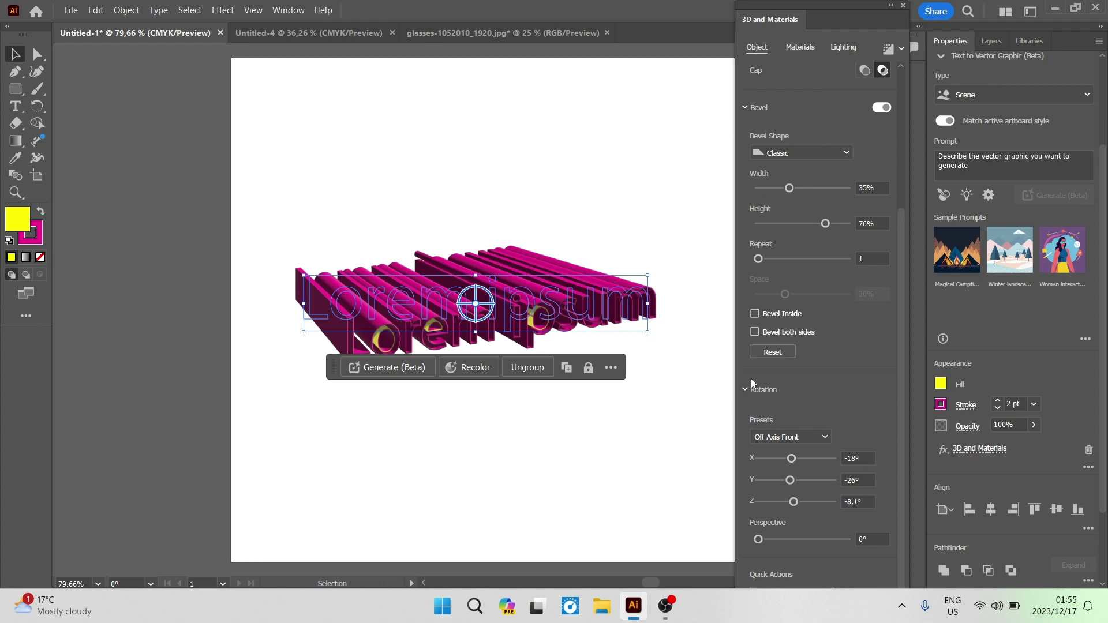
left_click(823, 436)
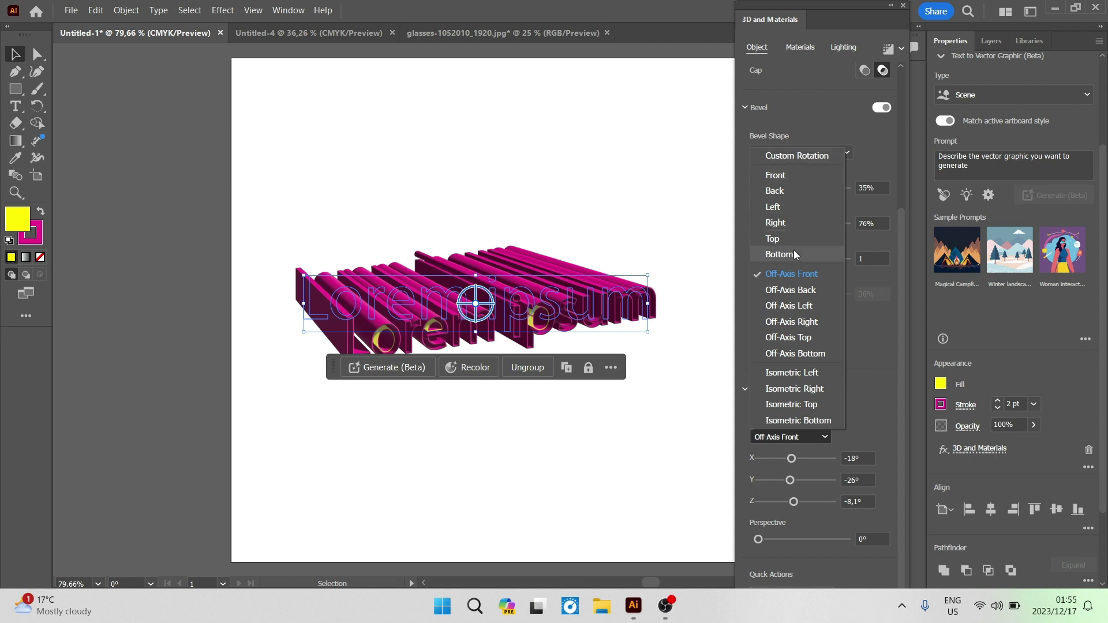
left_click(792, 388)
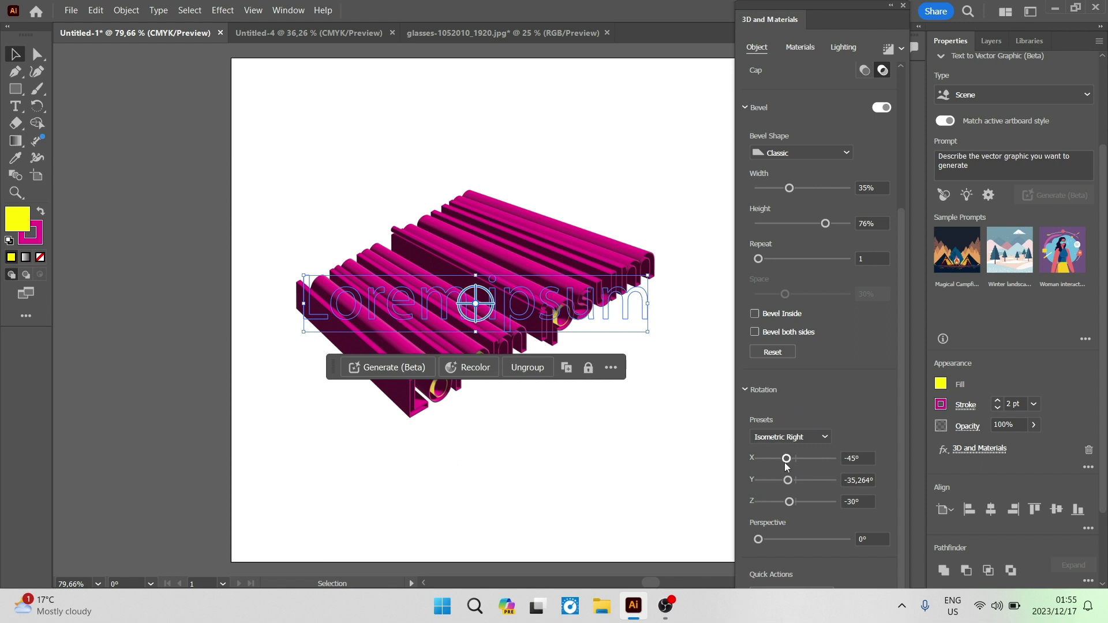
left_click_drag(785, 463, 793, 506)
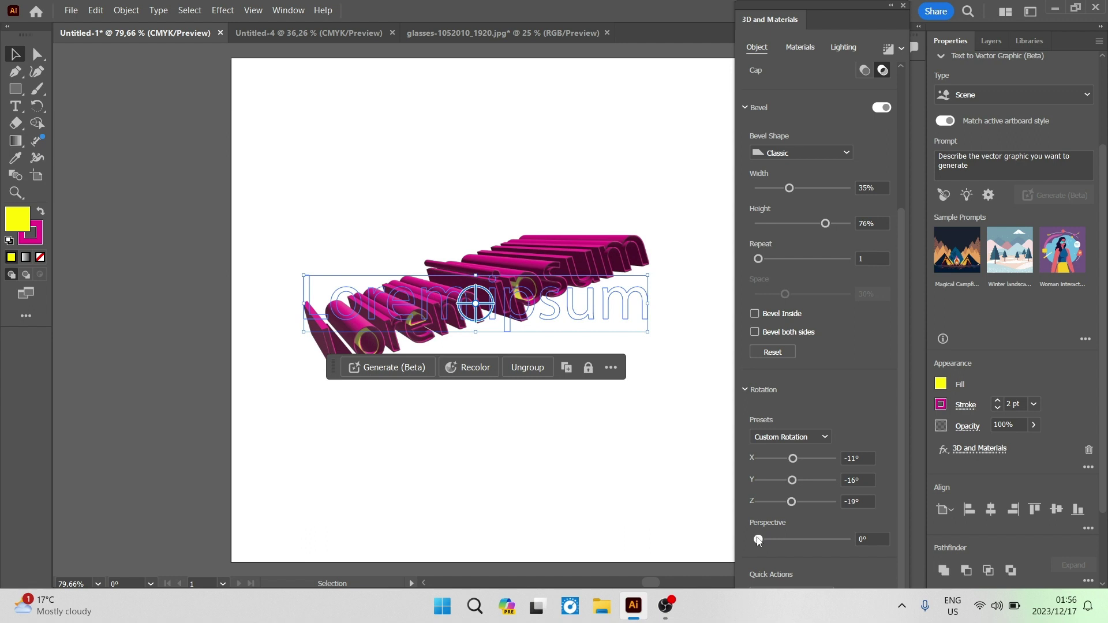
mouse_move(758, 539)
left_mouse_down()
mouse_move(788, 546)
mouse_move(764, 552)
left_mouse_up()
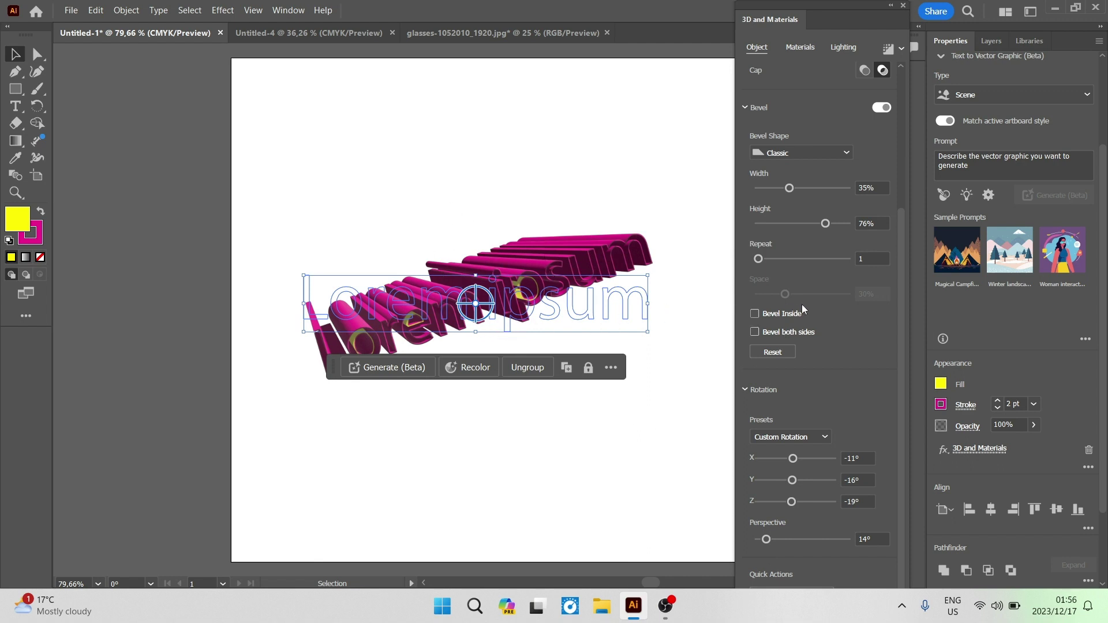
scroll(803, 300, "up", 3)
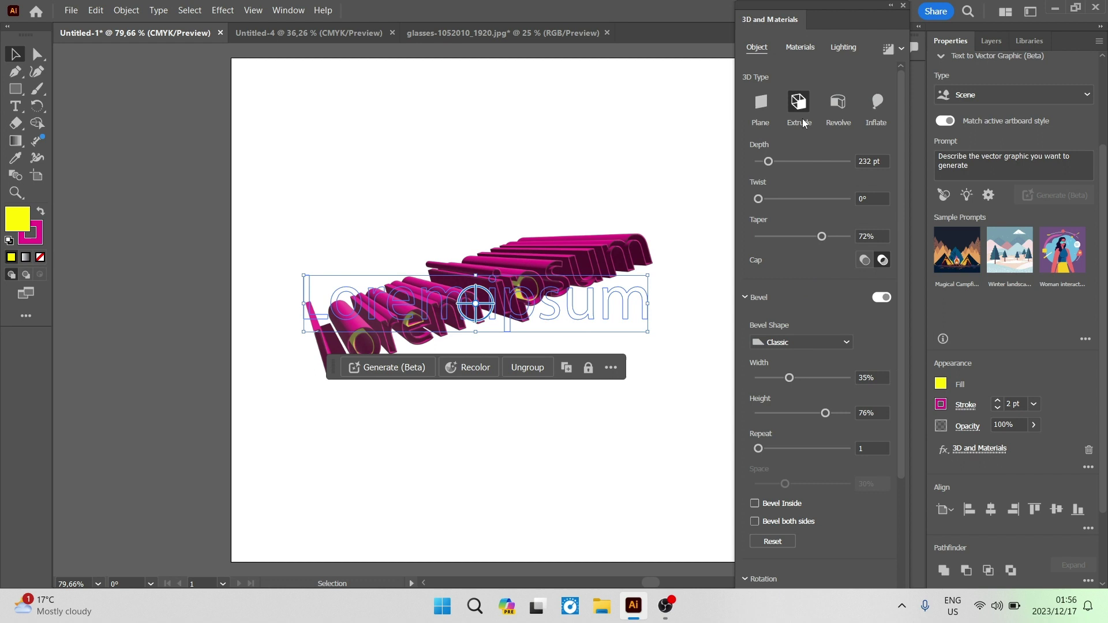
Step: Check the Materials options, then show Light 1's lighting settings (70% intensity, 145° rotation, 45° height)
left_click(799, 45)
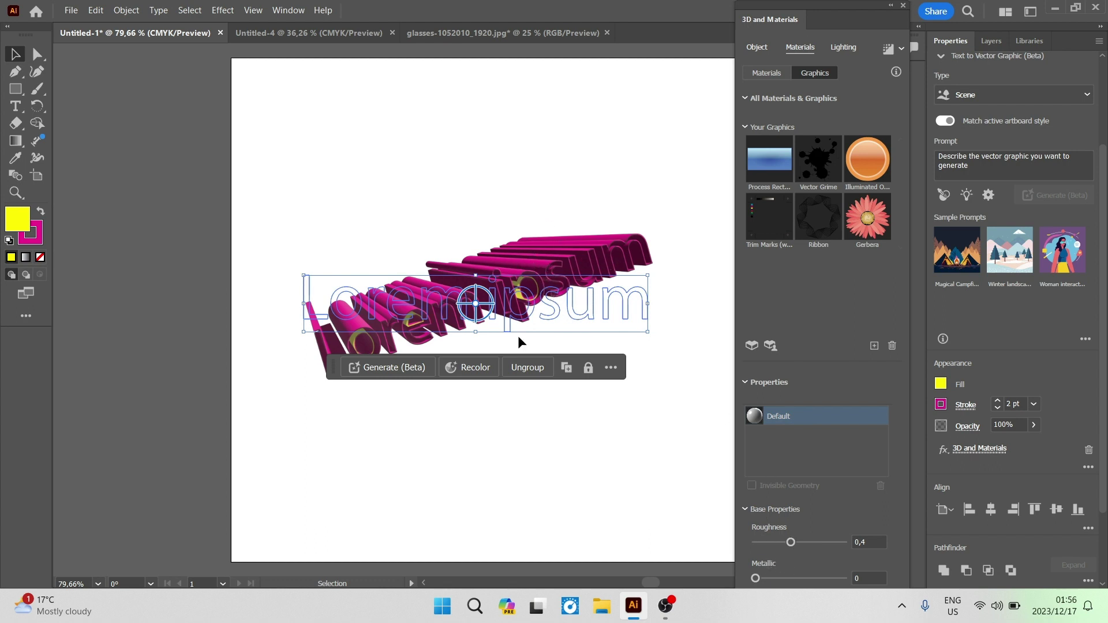
left_click(836, 49)
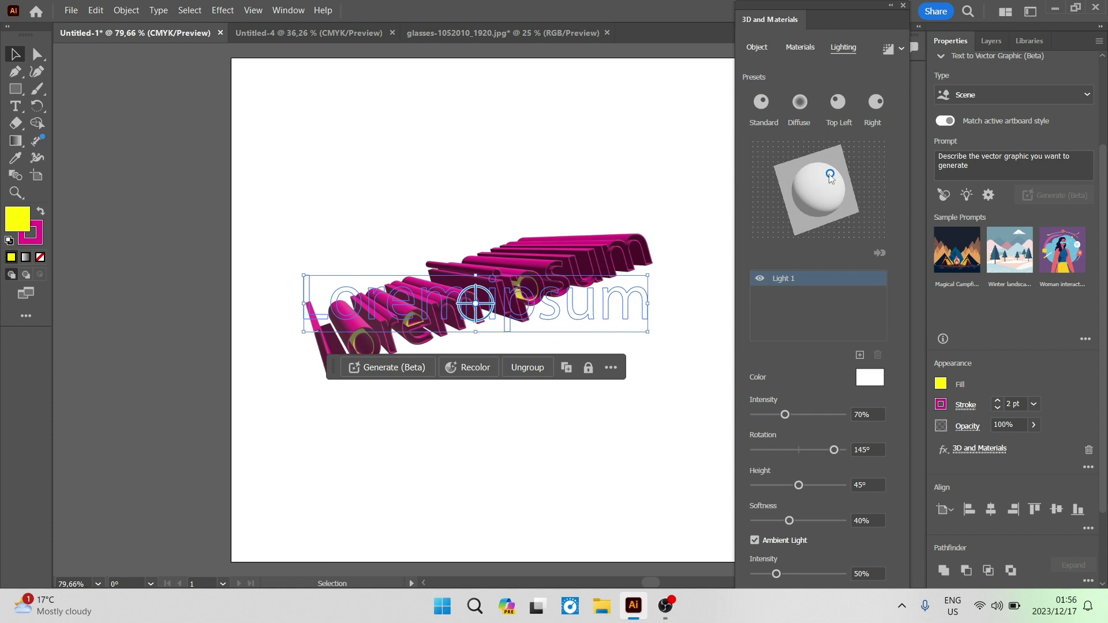
Step: Move Light 1 toward the front to -108.599° rotation and set its height to 56°
left_click_drag(829, 174, 812, 192)
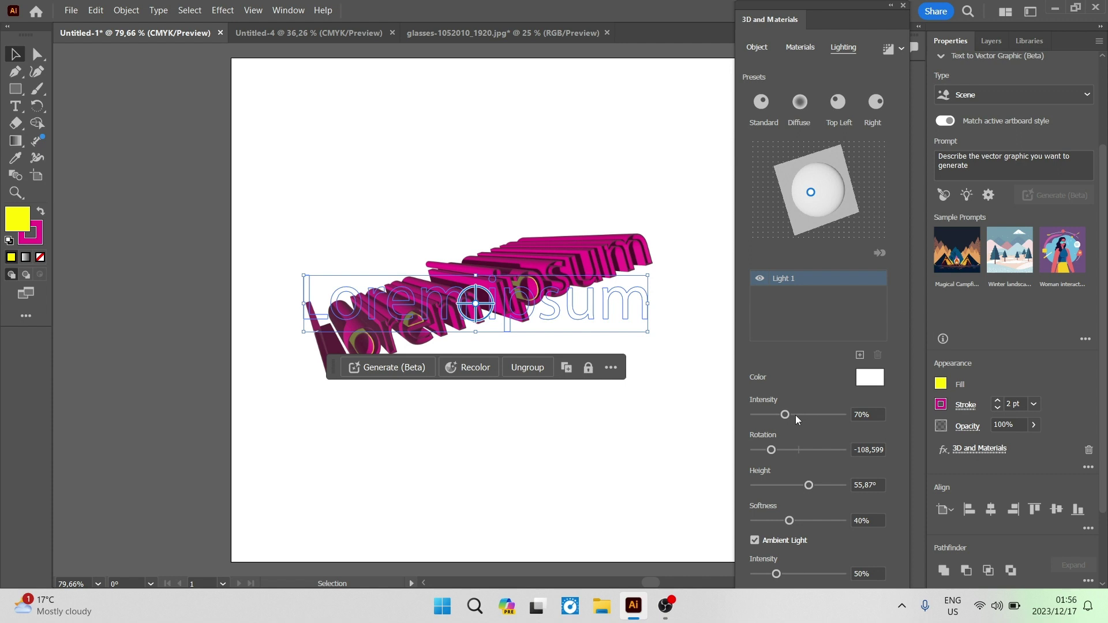
left_click(801, 483)
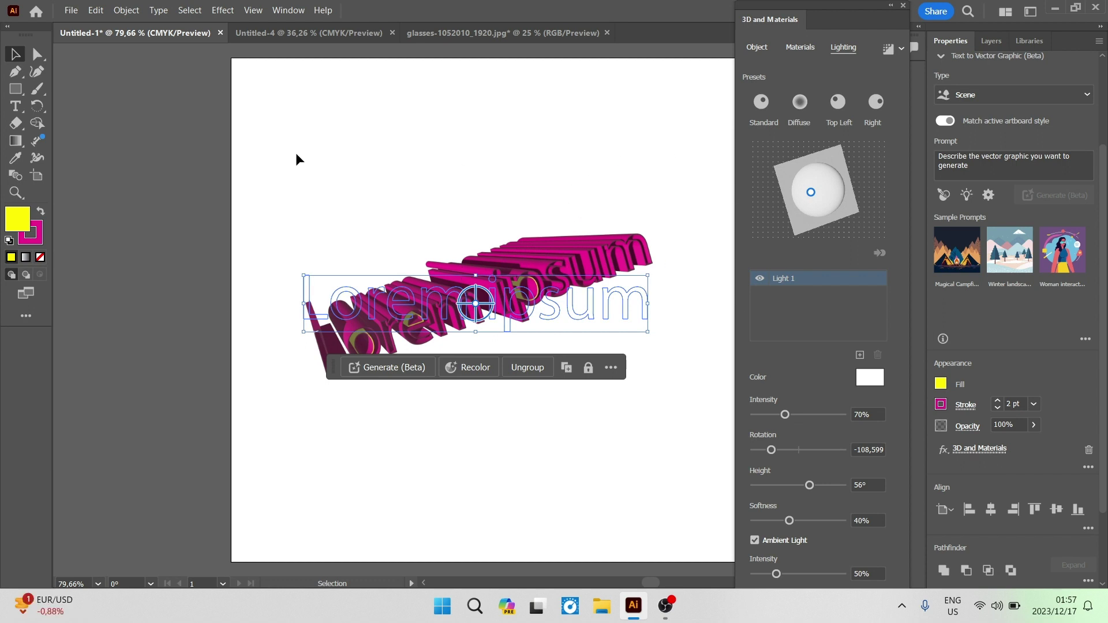
Step: Deselect the 'Lorem ipsum' text to view the finished magenta 3D tube lettering
left_click(69, 13)
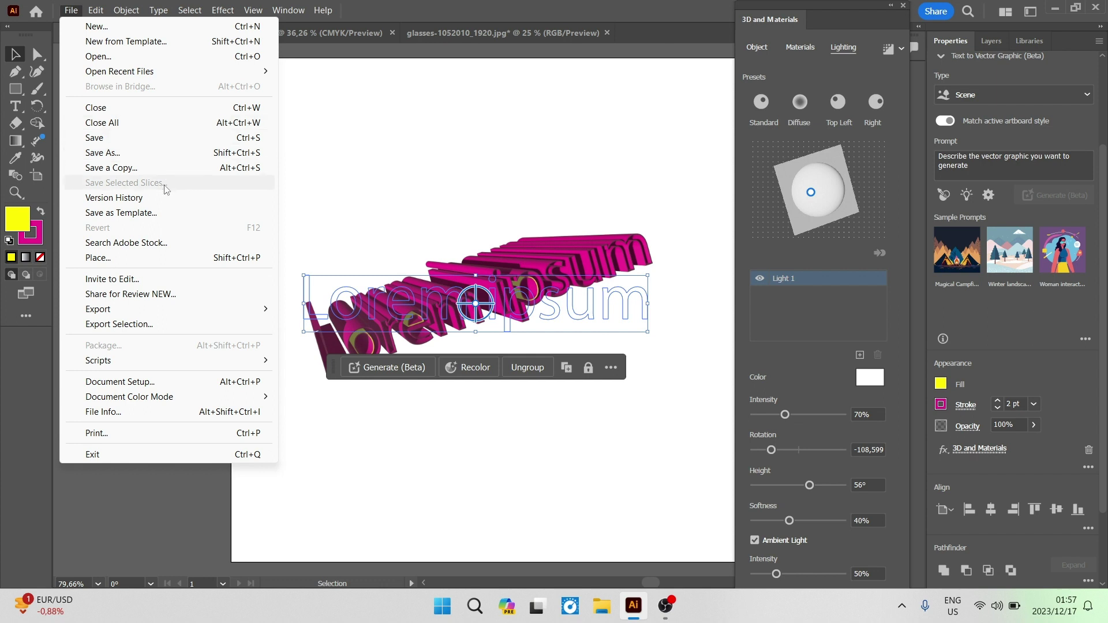
left_click(180, 474)
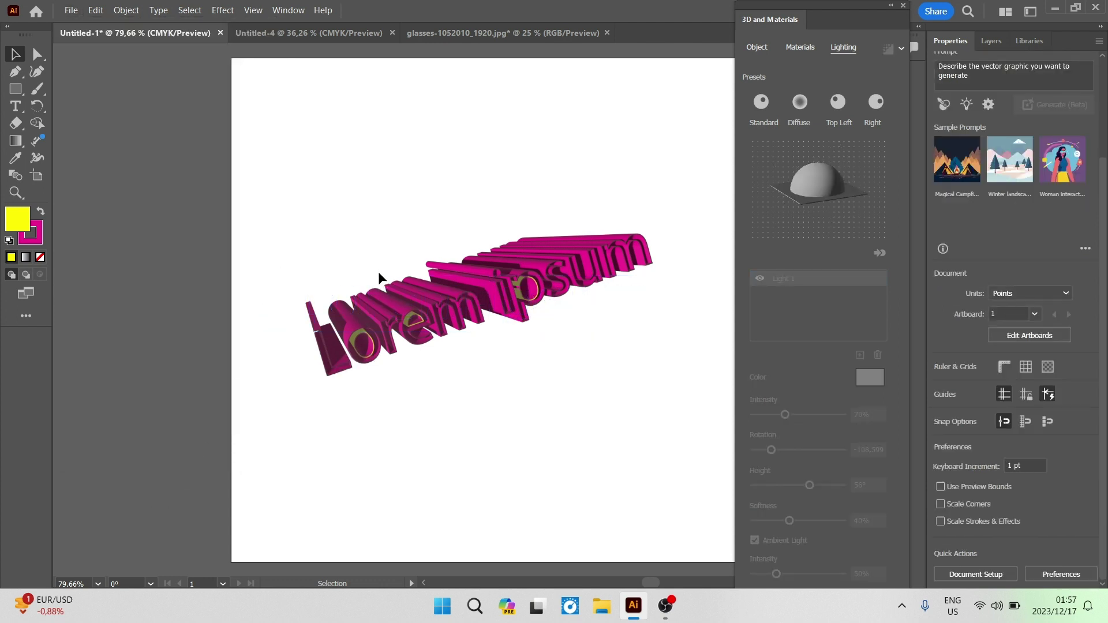